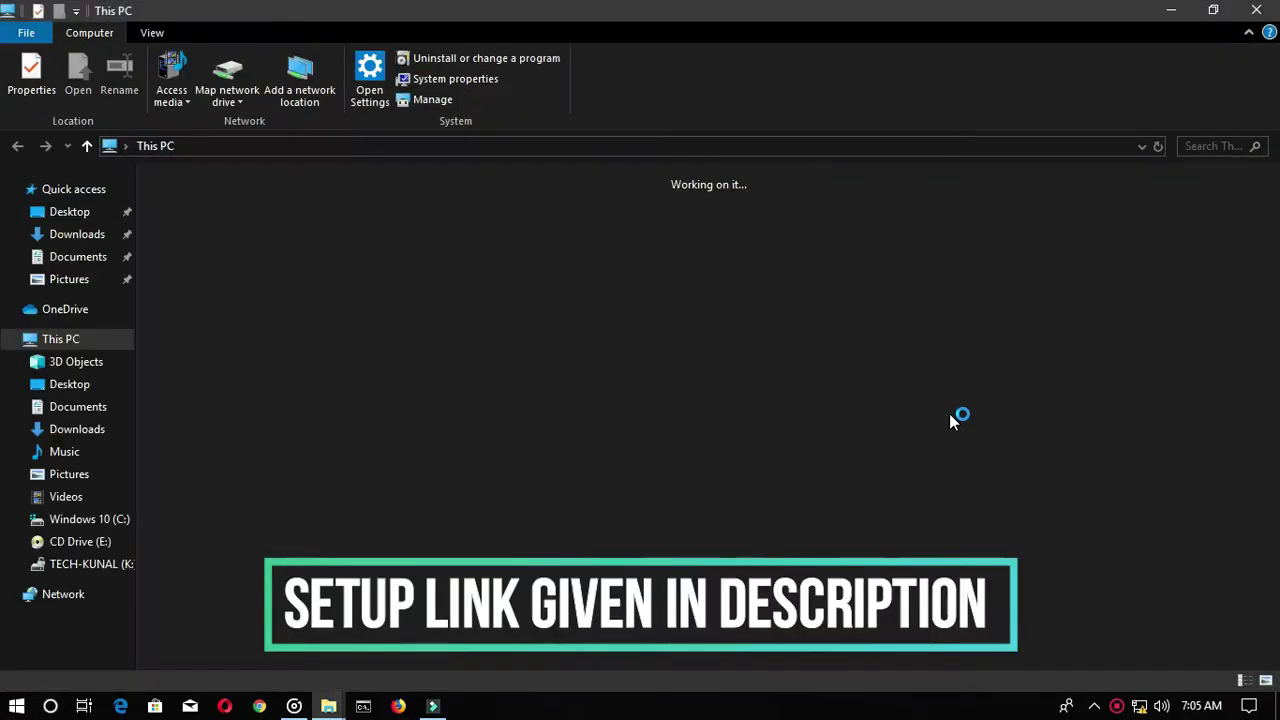
Launch the apowermirror installer from the SOFTWARES > Apps > crack Apower Mirror > apm folder on the K: drive.
double_click(940, 355)
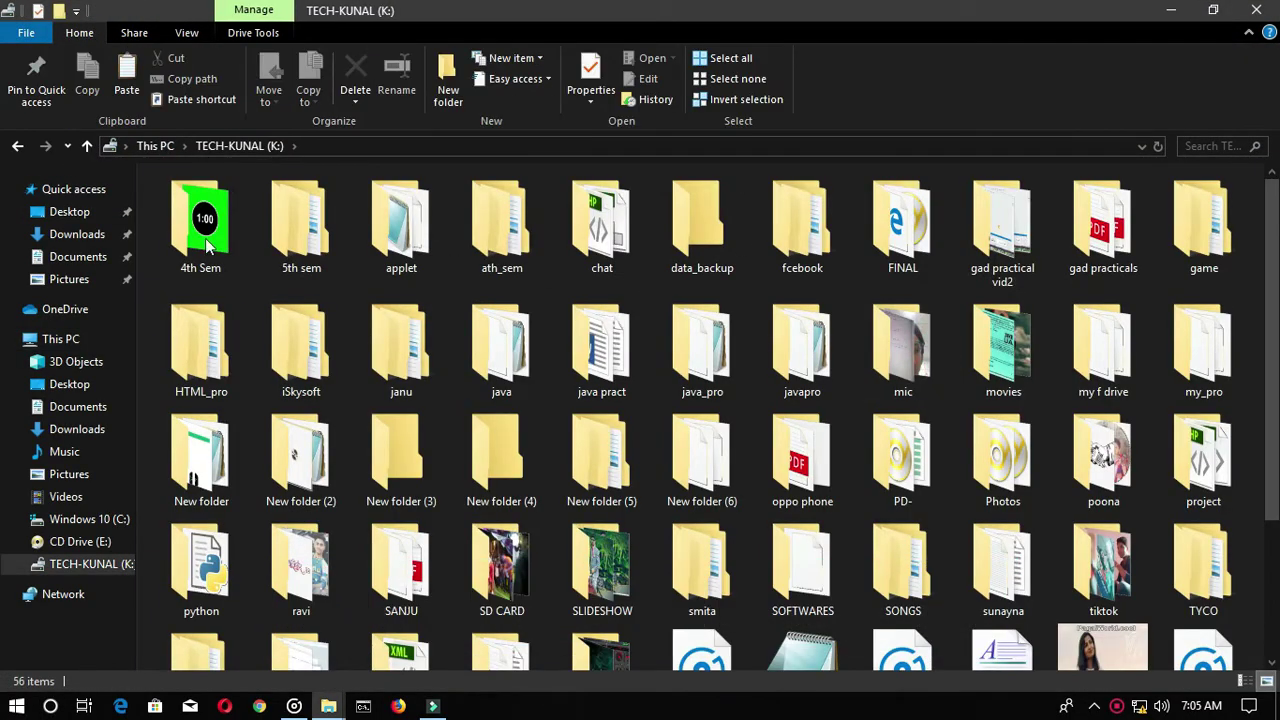
scroll(1000, 355, "down", 2)
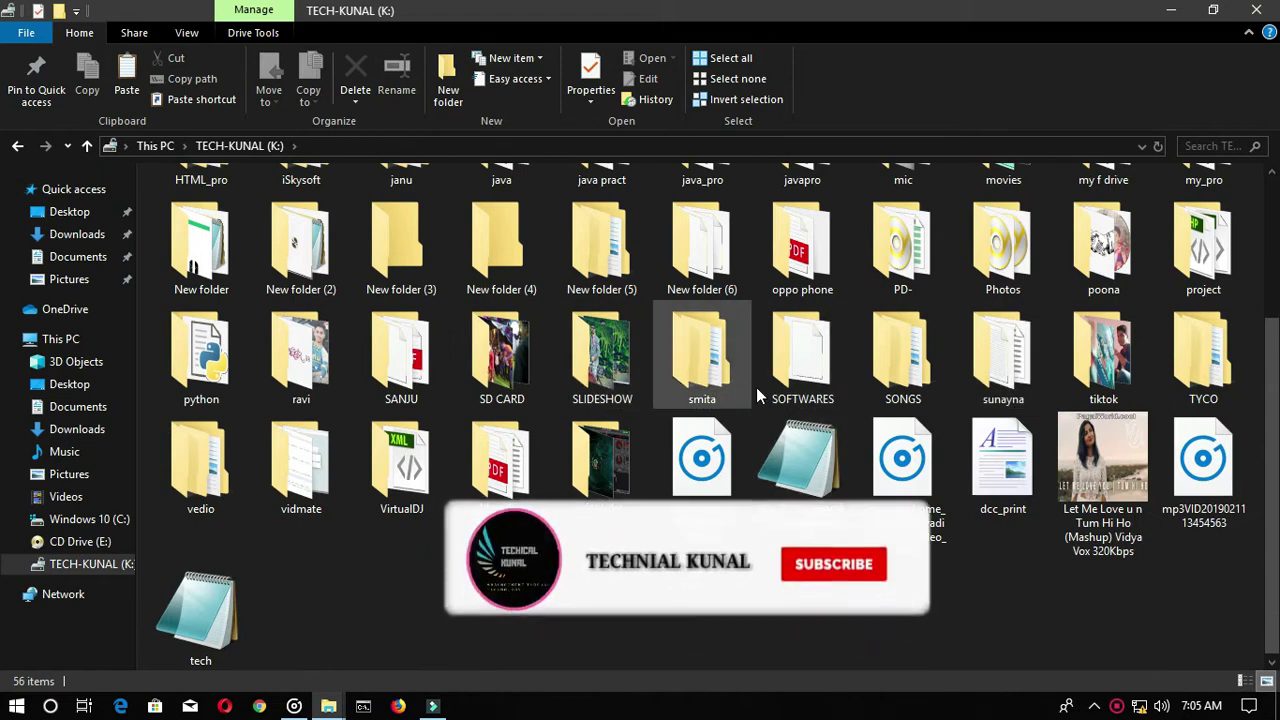
double_click(802, 360)
double_click(248, 226)
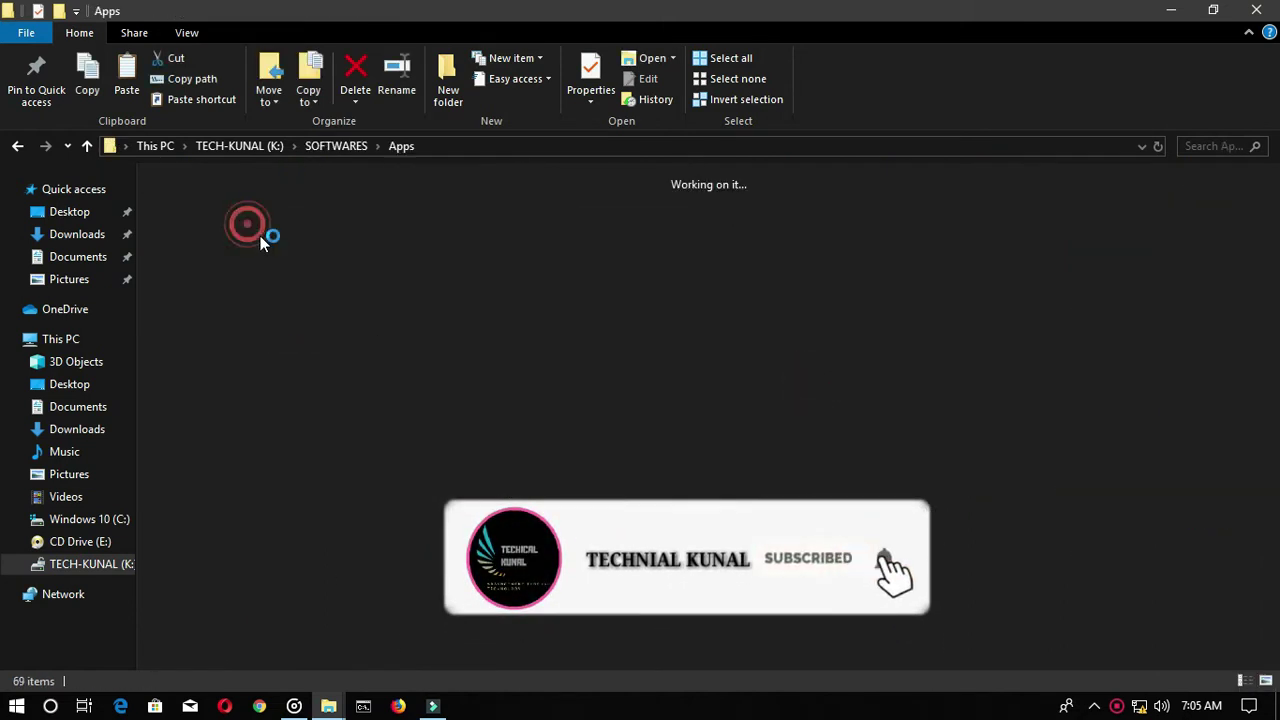
double_click(460, 196)
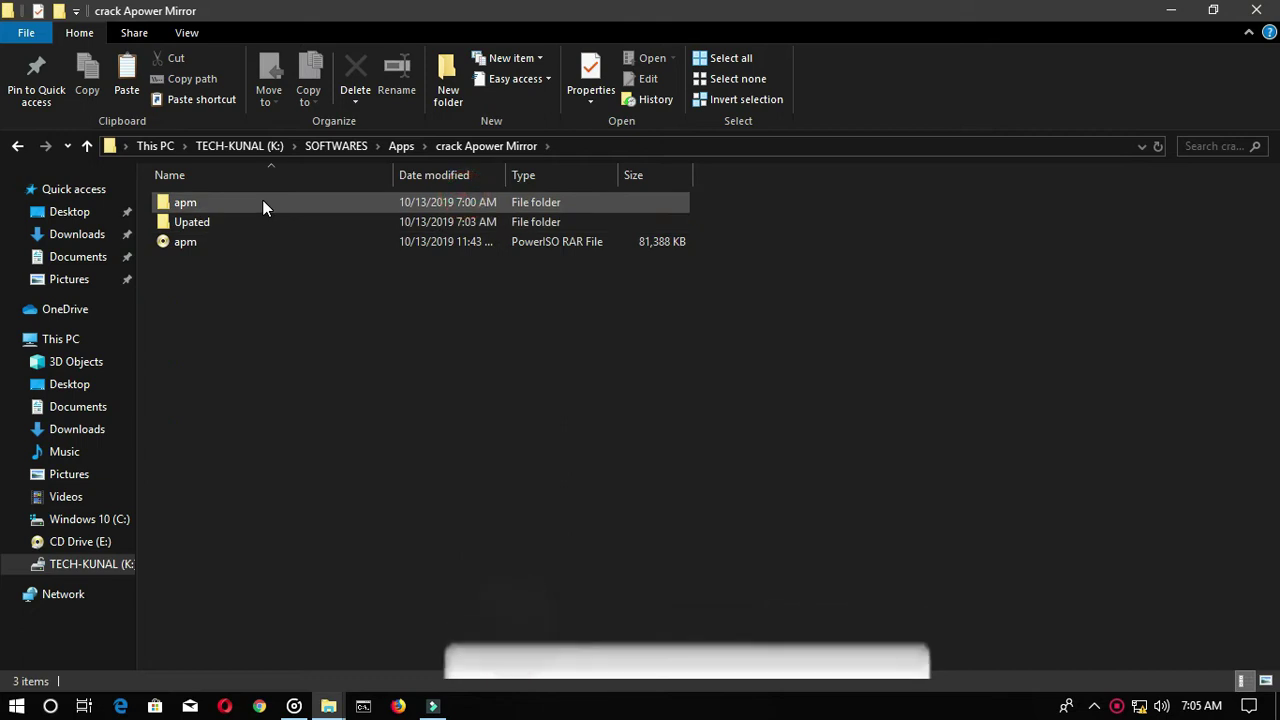
double_click(229, 202)
left_click(234, 227)
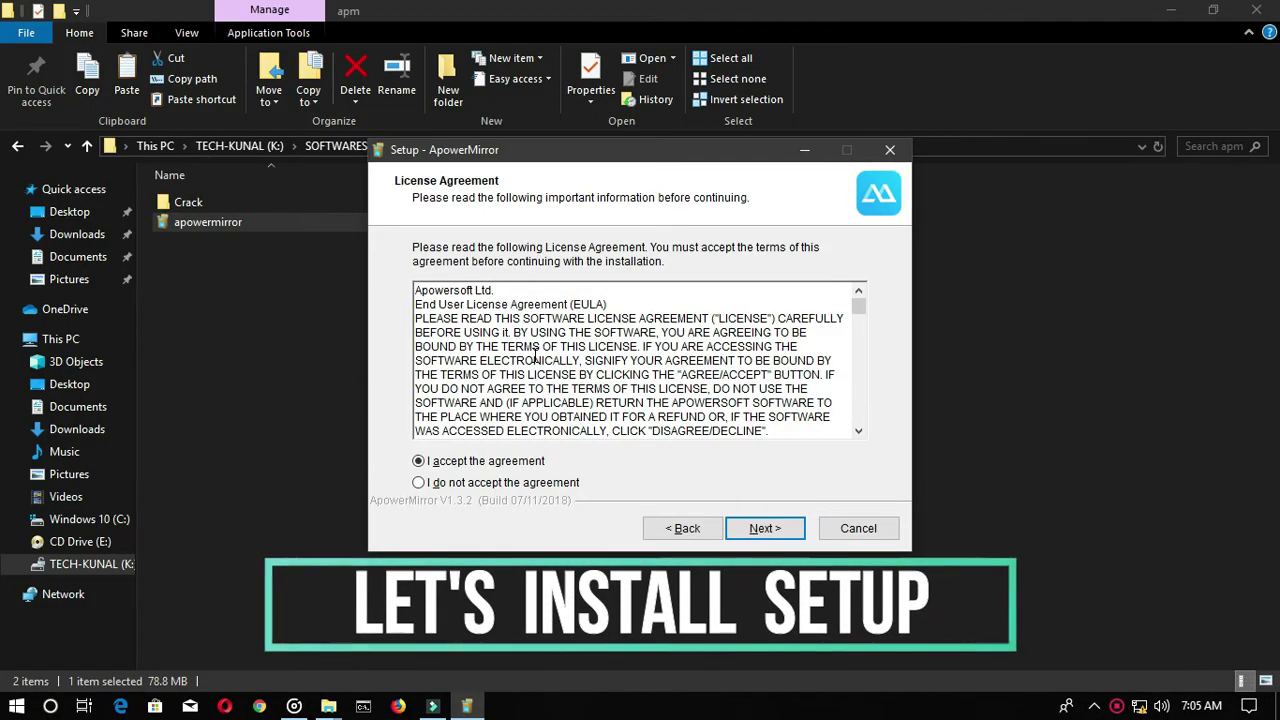
Accept the license agreement and install ApowerMirror in the default location with desktop and Quick Launch shortcuts.
key("Return")
key("Return")
left_click(540, 389)
left_click(762, 521)
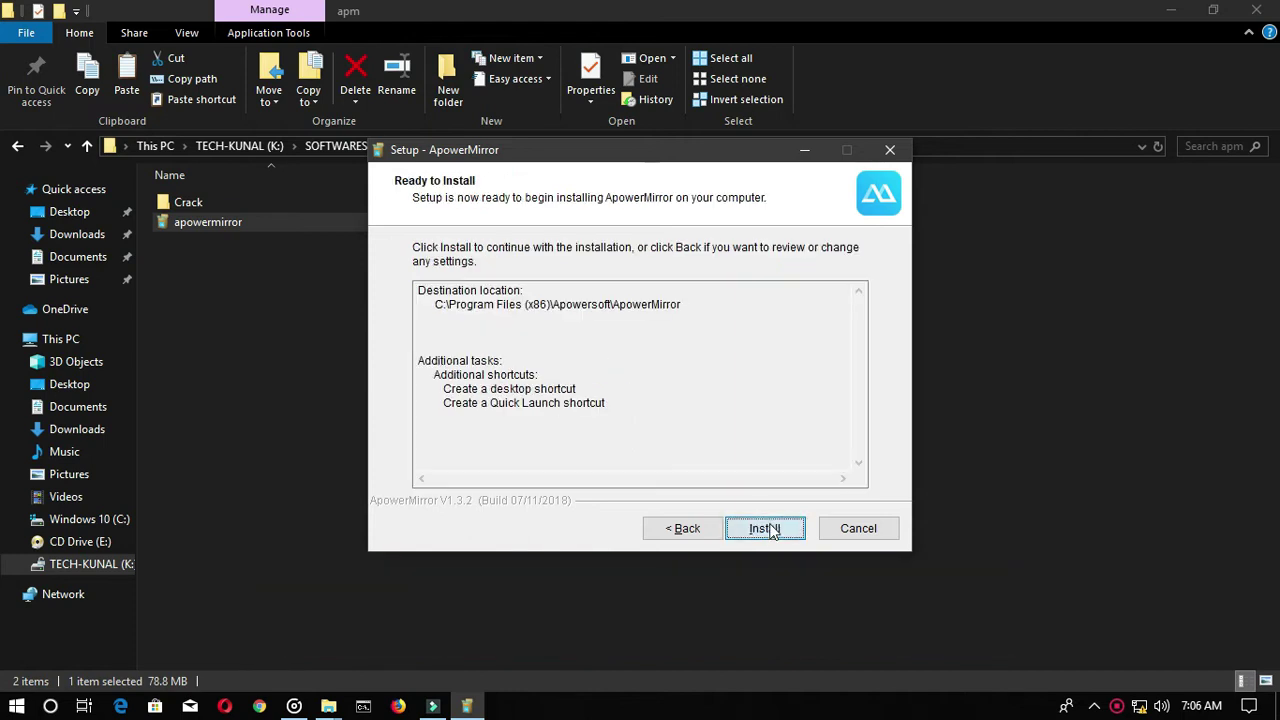
left_click(768, 526)
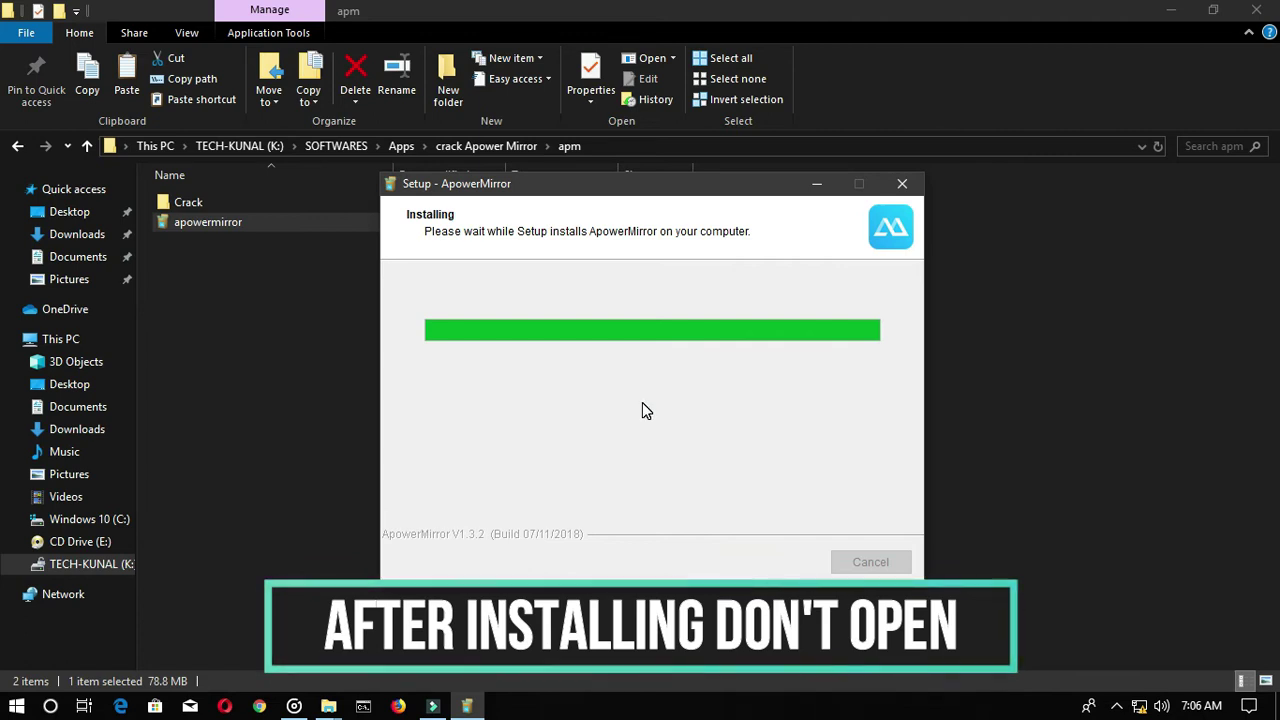
left_click(772, 557)
Copy Apowersoft.CommUtilities.dll from the Crack folder and minimize the folder window.
left_click_drag(602, 12, 895, 76)
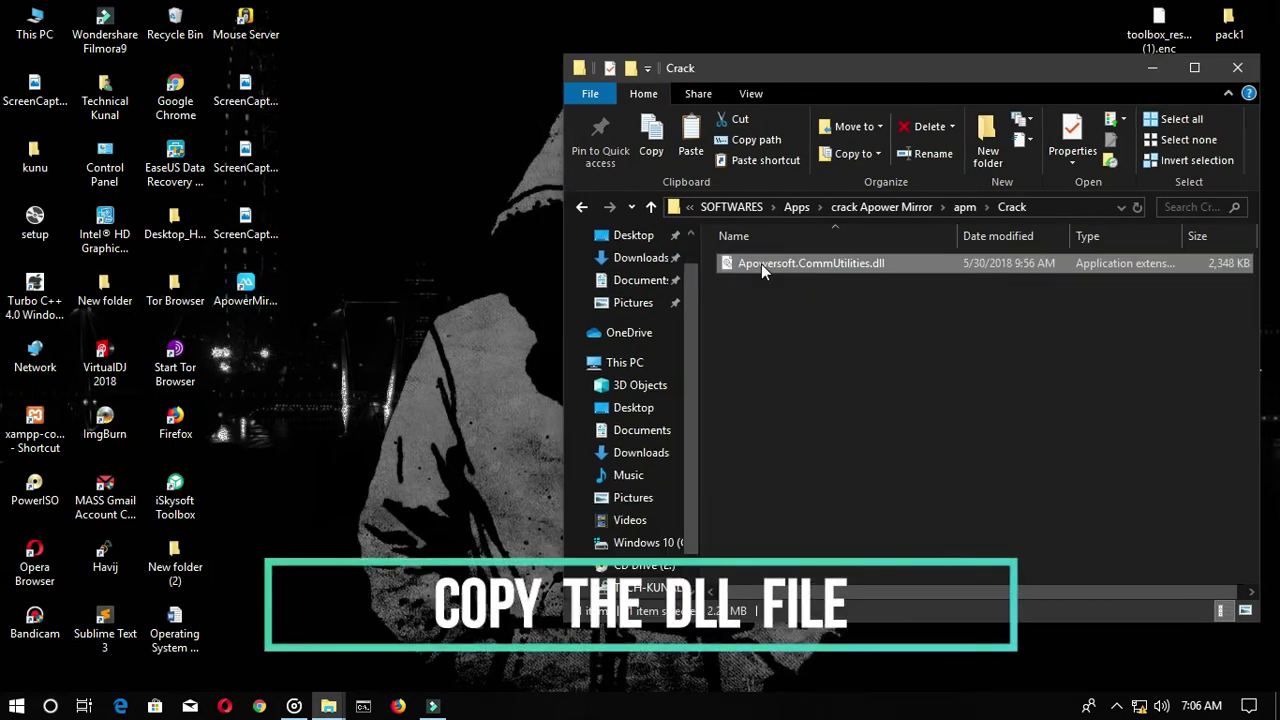
right_click(761, 264)
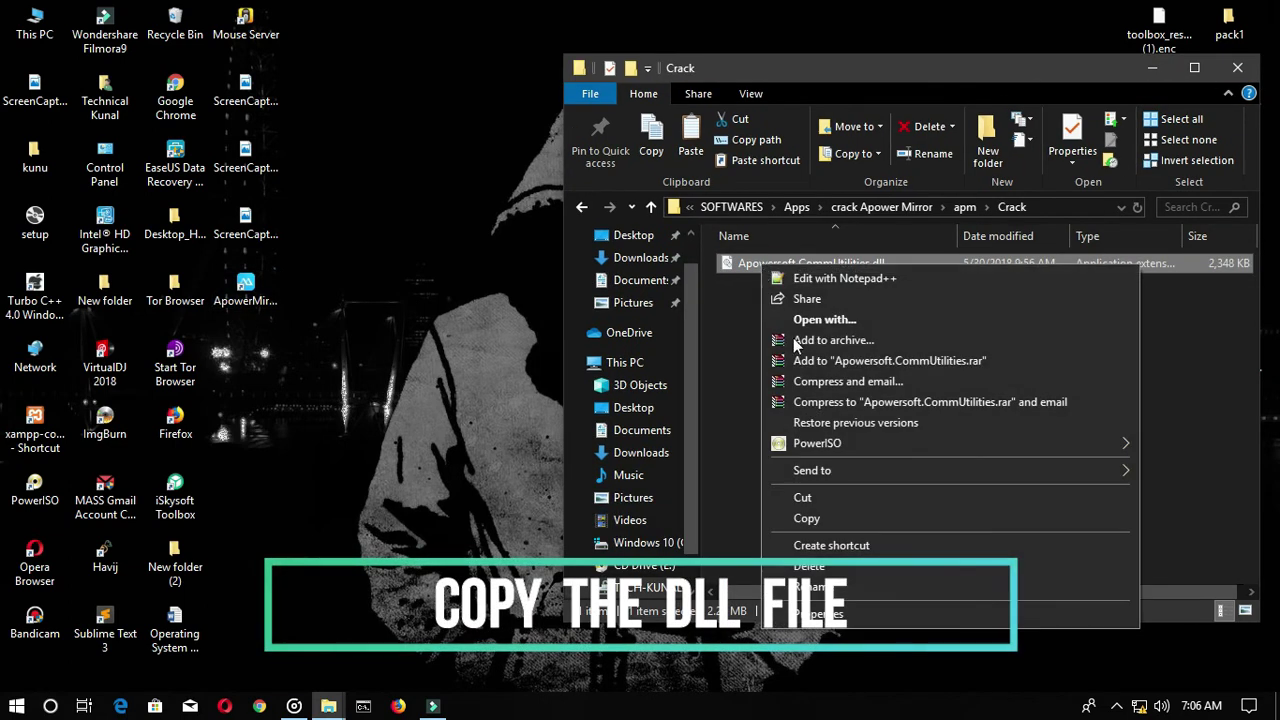
left_click(823, 518)
left_click(1151, 70)
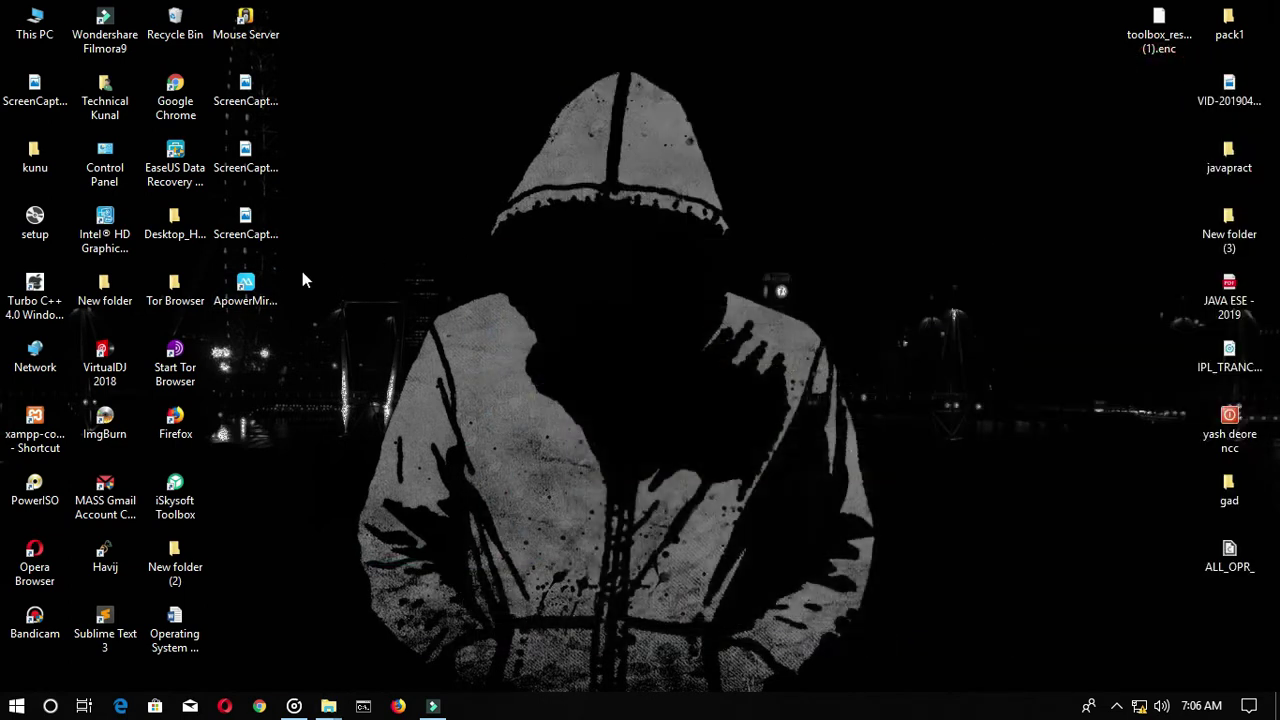
Paste the copied DLL into the ApowerMirror shortcut's file location, granting administrator permission for the copy.
right_click(250, 286)
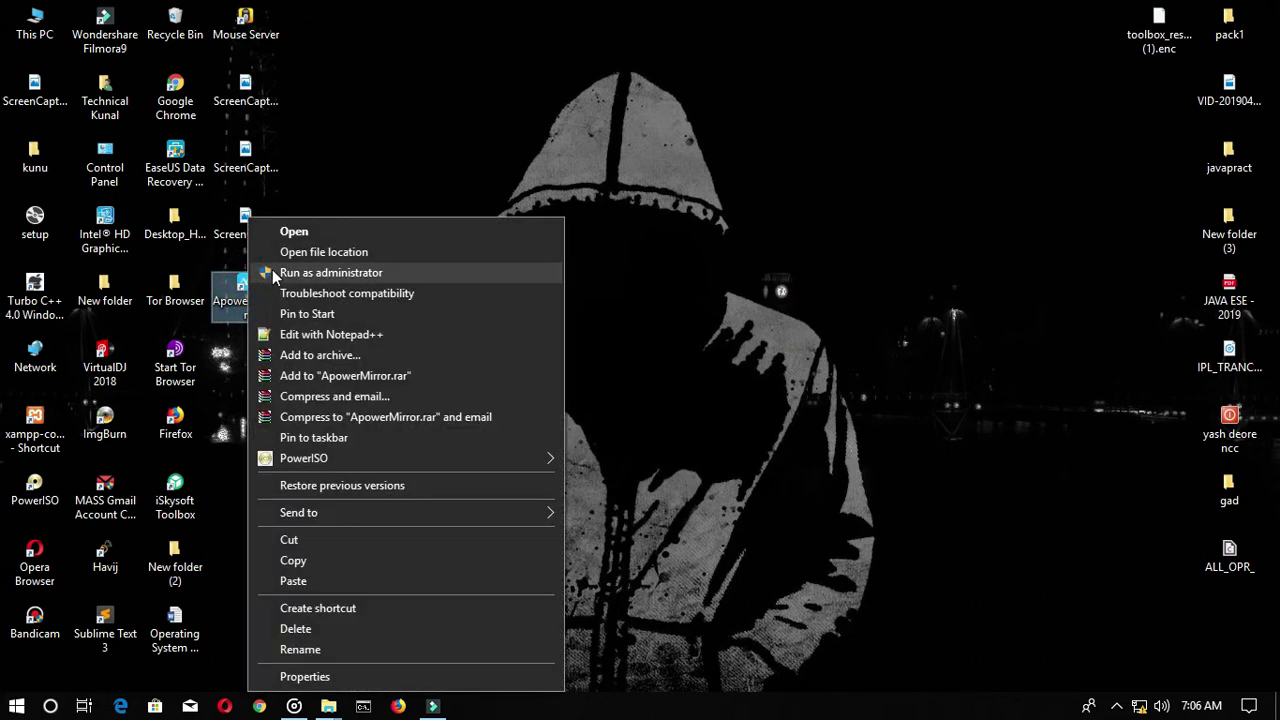
left_click(276, 257)
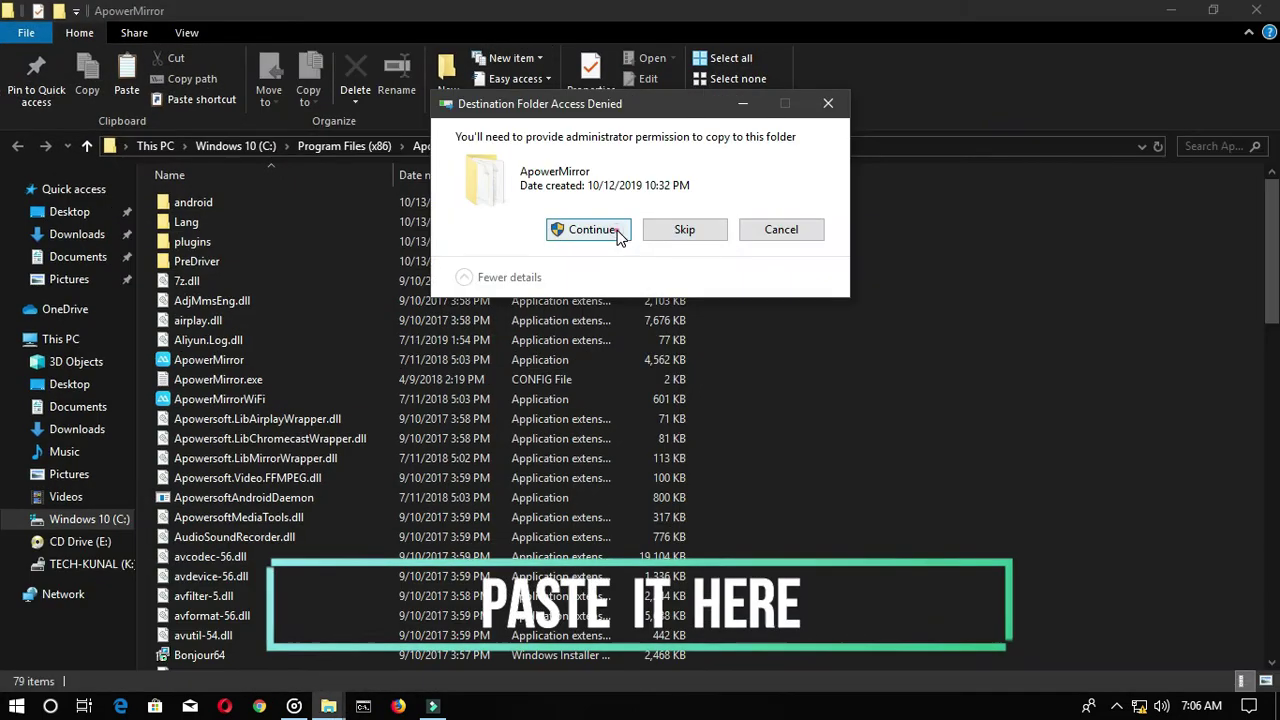
left_click(591, 229)
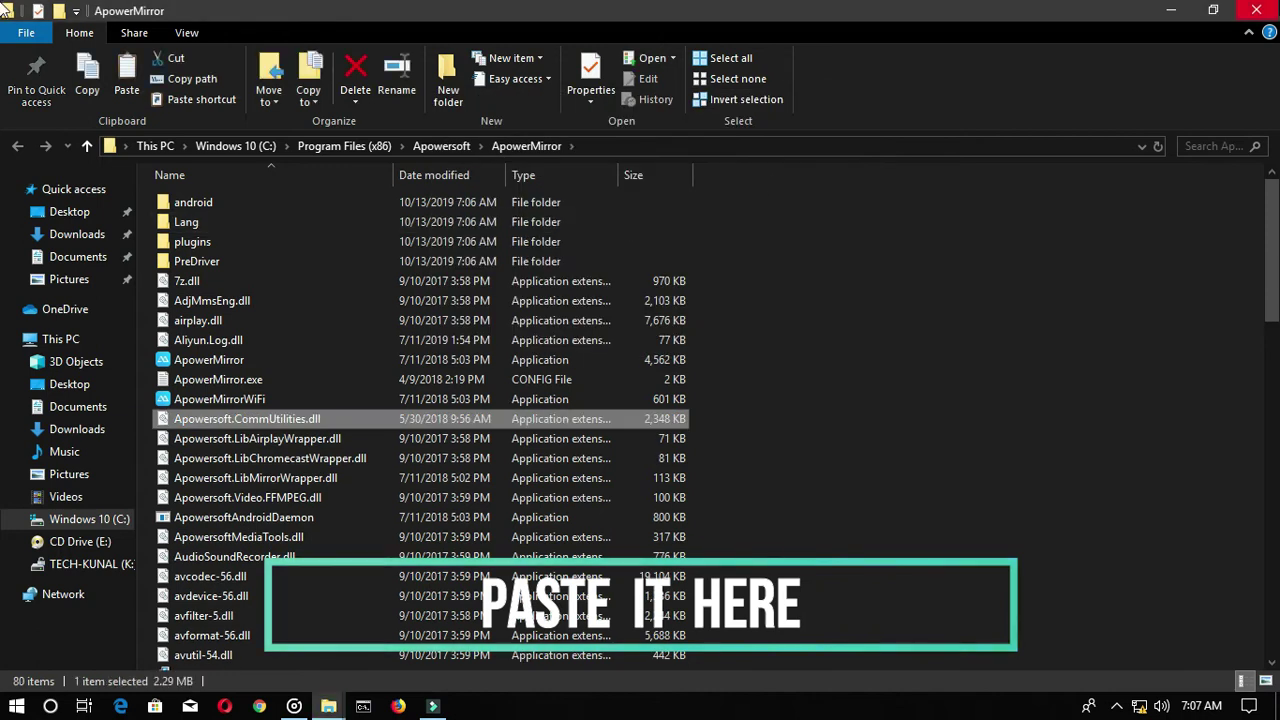
Refresh the desktop and launch ApowerMirror from its desktop shortcut.
right_click(668, 166)
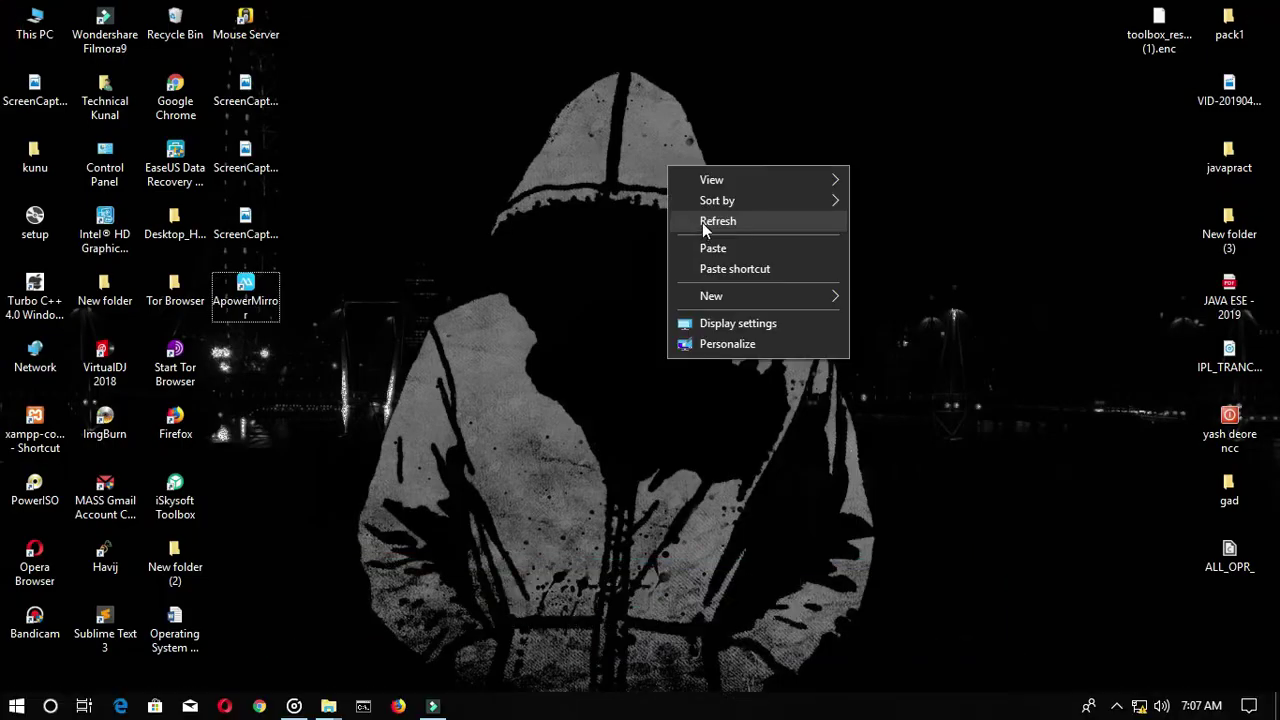
left_click(702, 220)
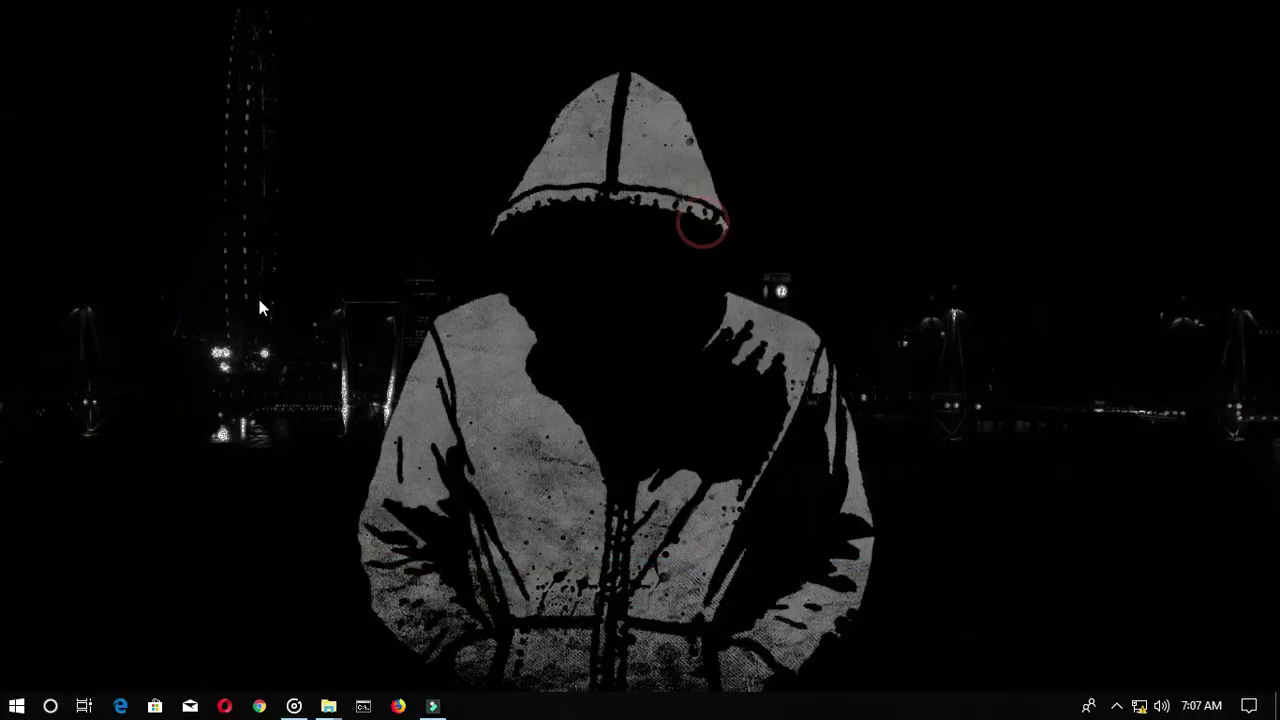
left_click(250, 292)
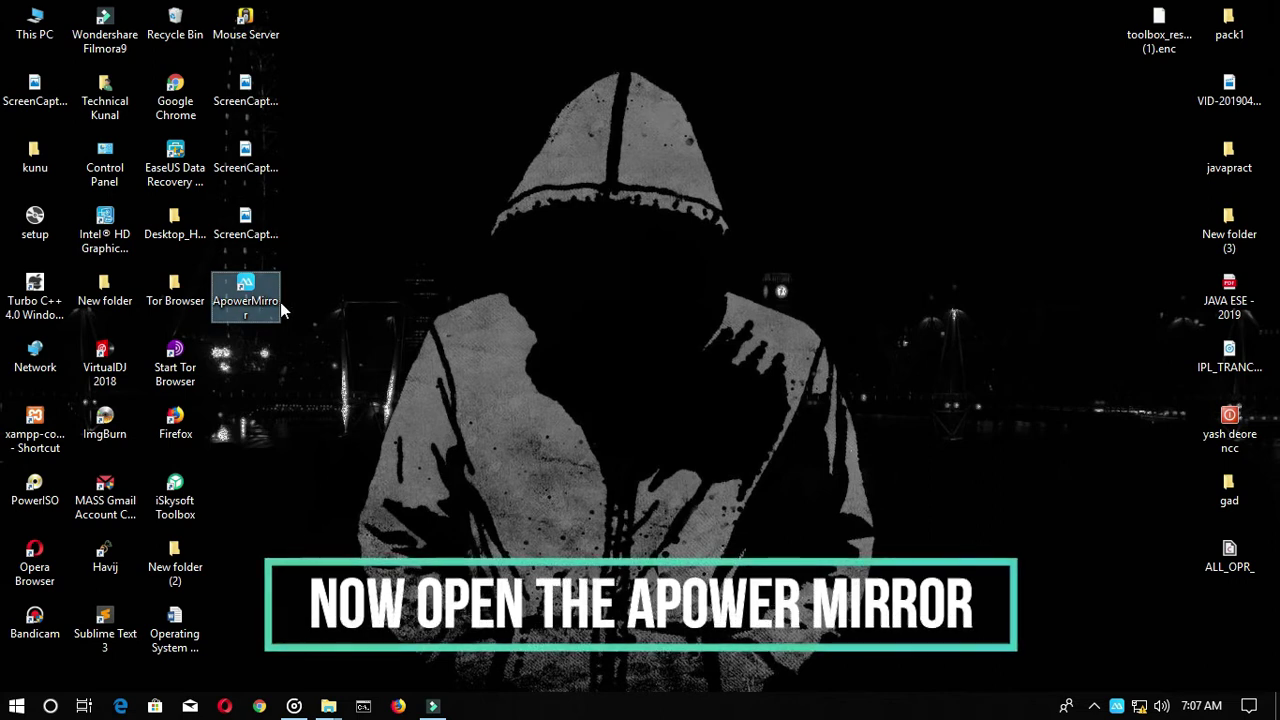
left_click(463, 282)
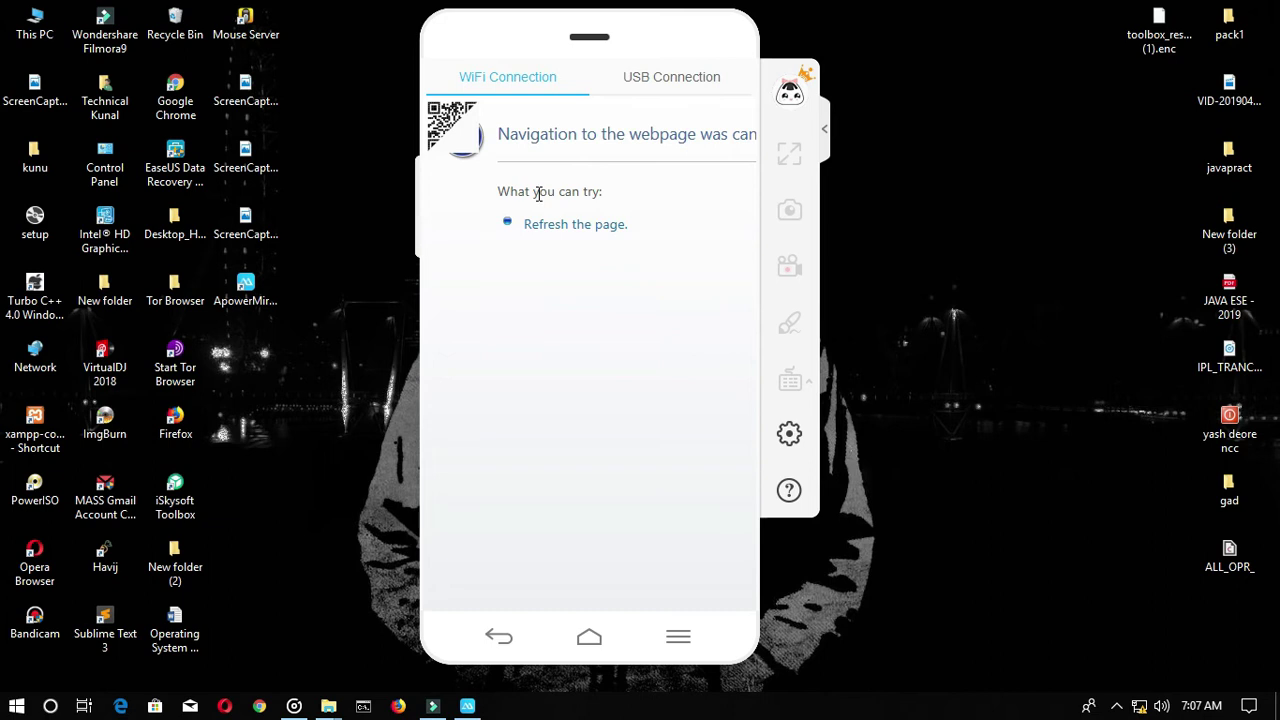
Connect the computer to the available secured Wi-Fi network and close the network list.
left_click_drag(500, 189, 640, 200)
left_click(1138, 706)
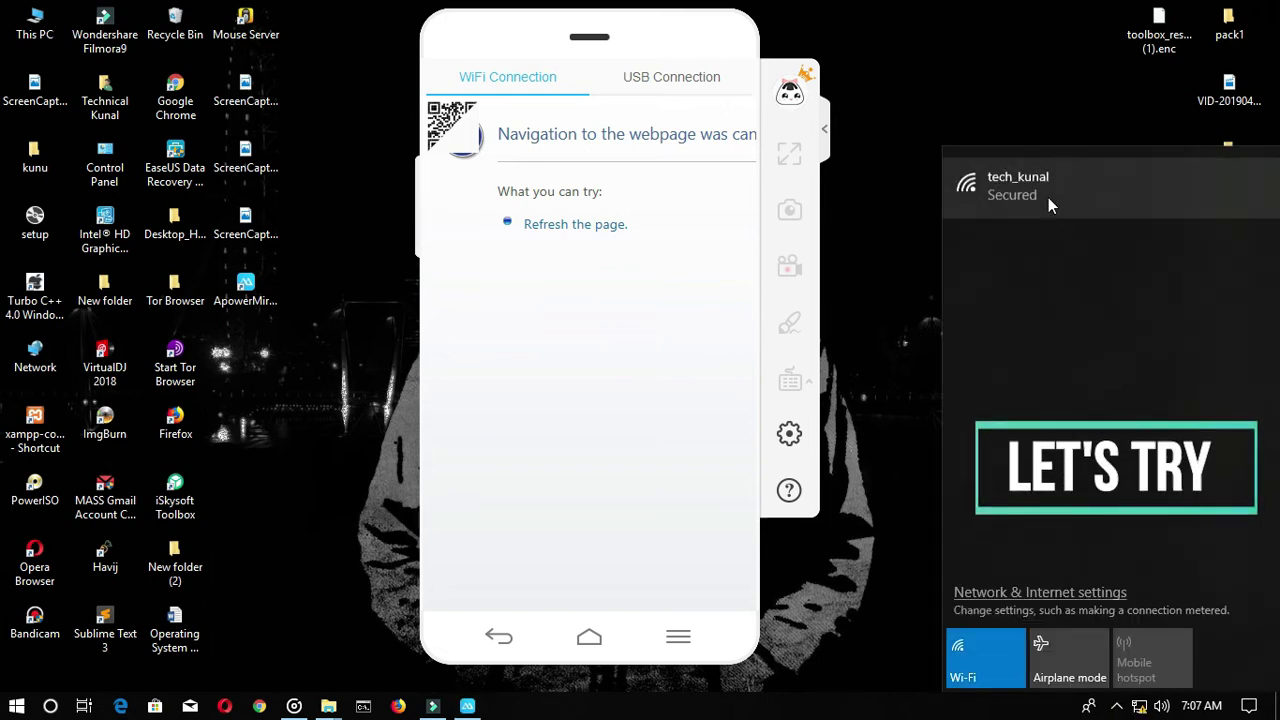
left_click(1048, 197)
left_click(1204, 270)
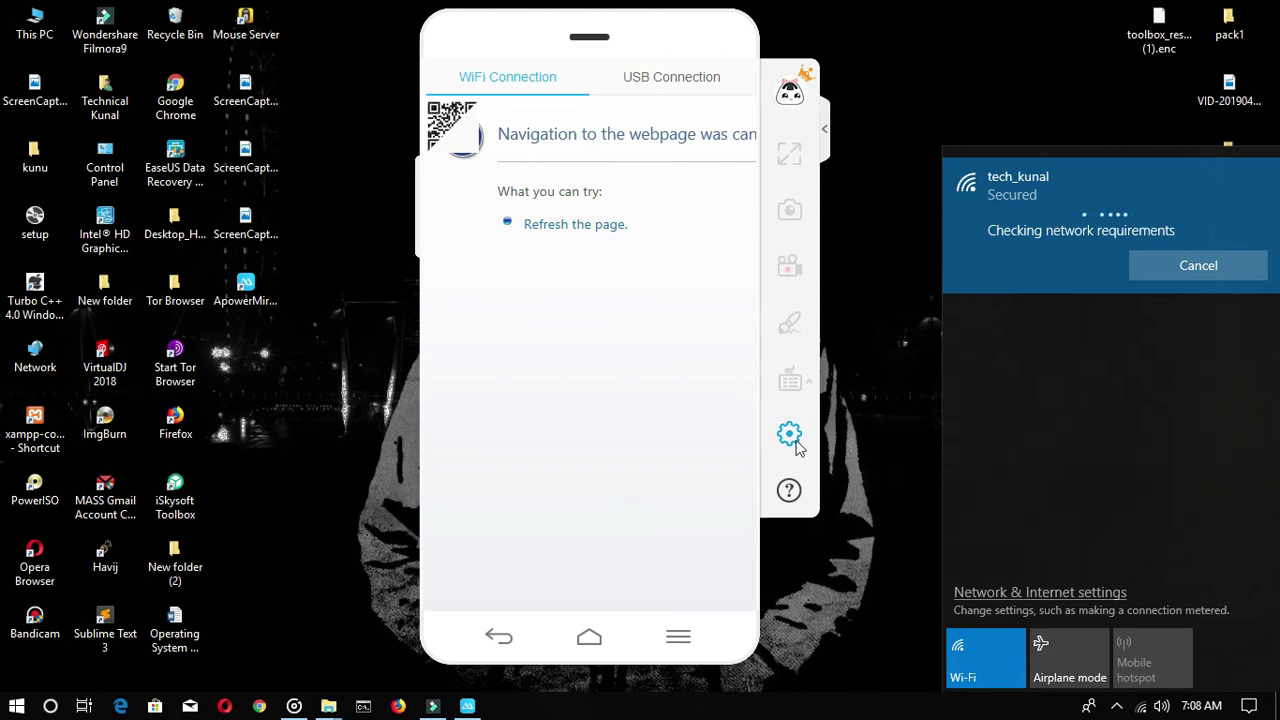
left_click(892, 281)
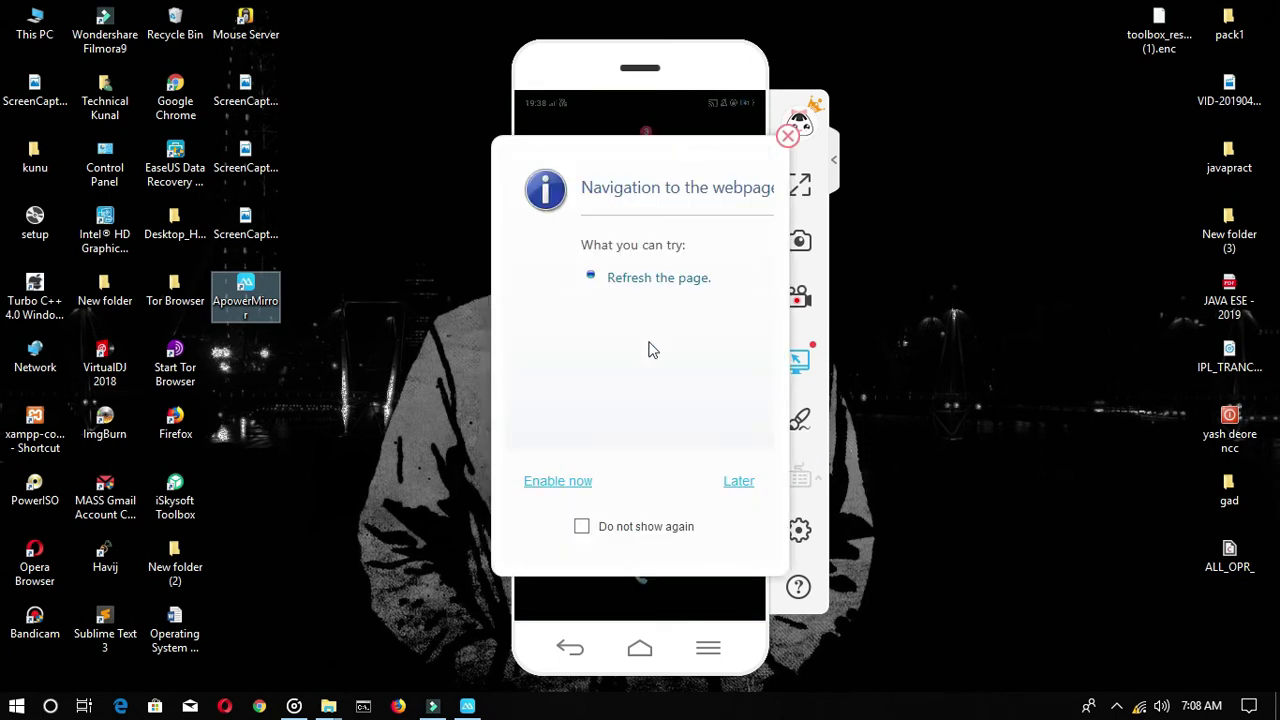
Dismiss the webpage prompt with Do not show again and Later, and view the mirrored phone briefly in full screen.
left_click(613, 535)
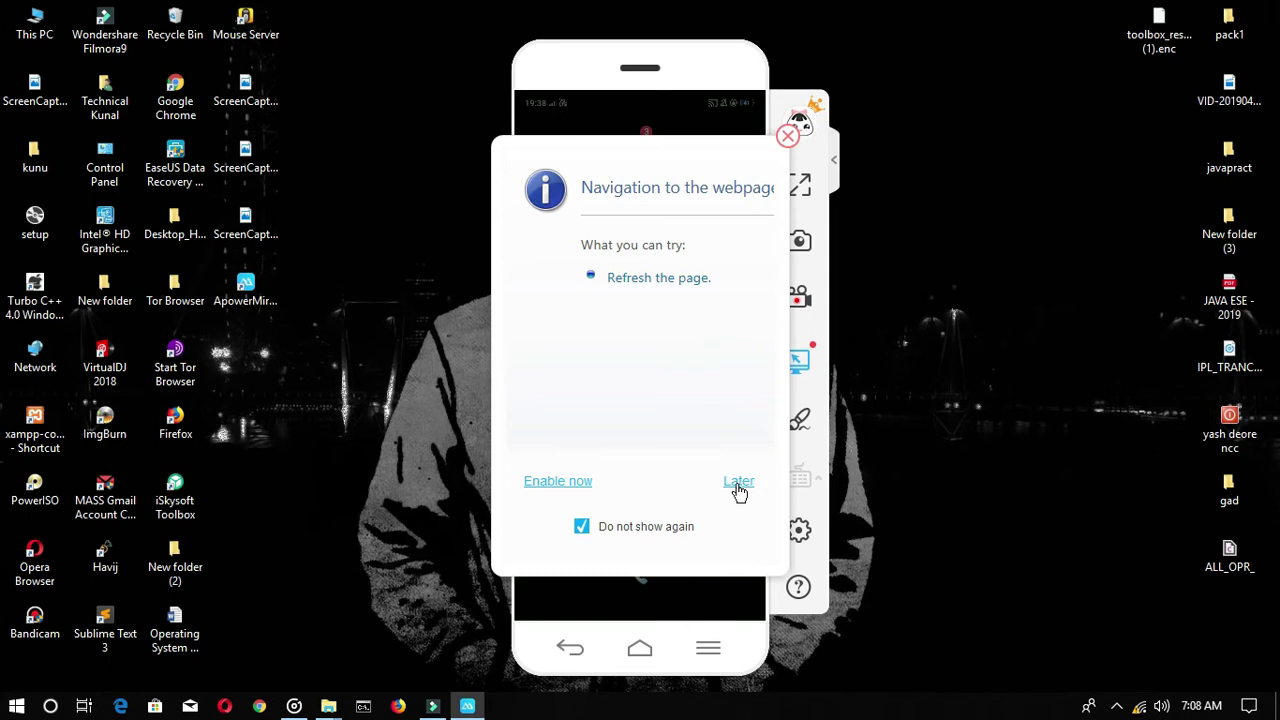
left_click(737, 484)
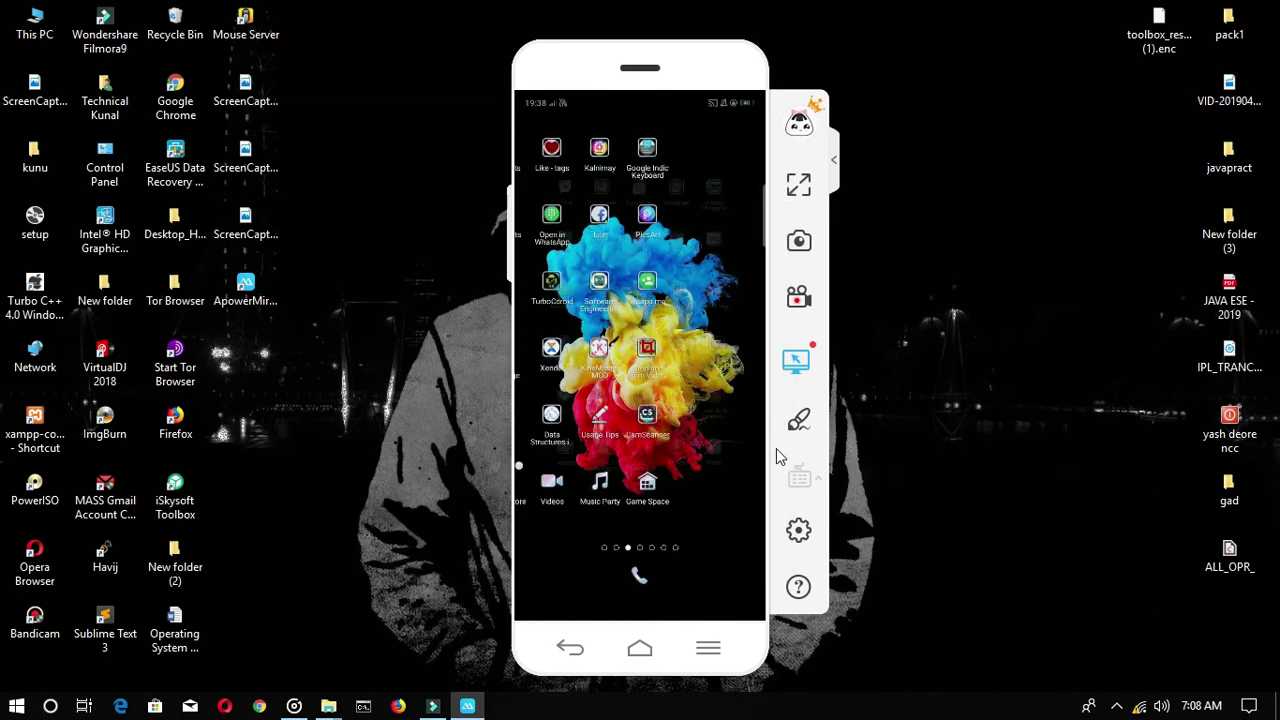
left_click(812, 193)
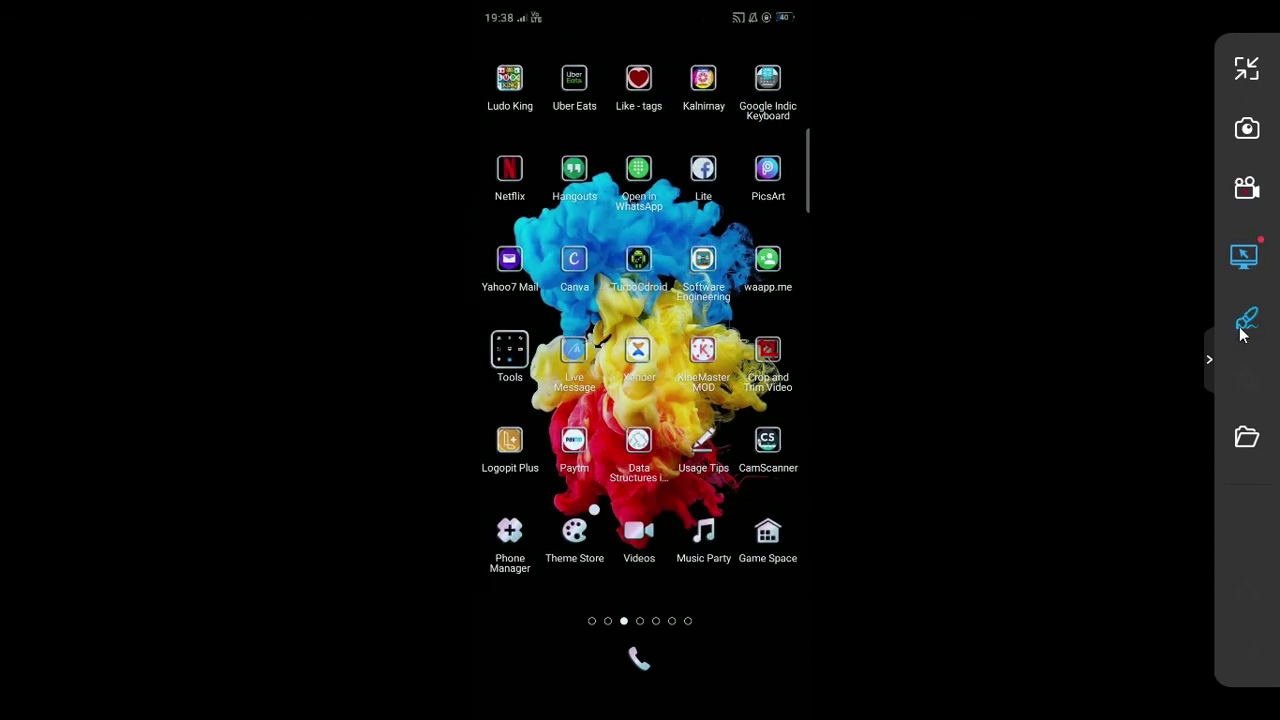
left_click(1250, 72)
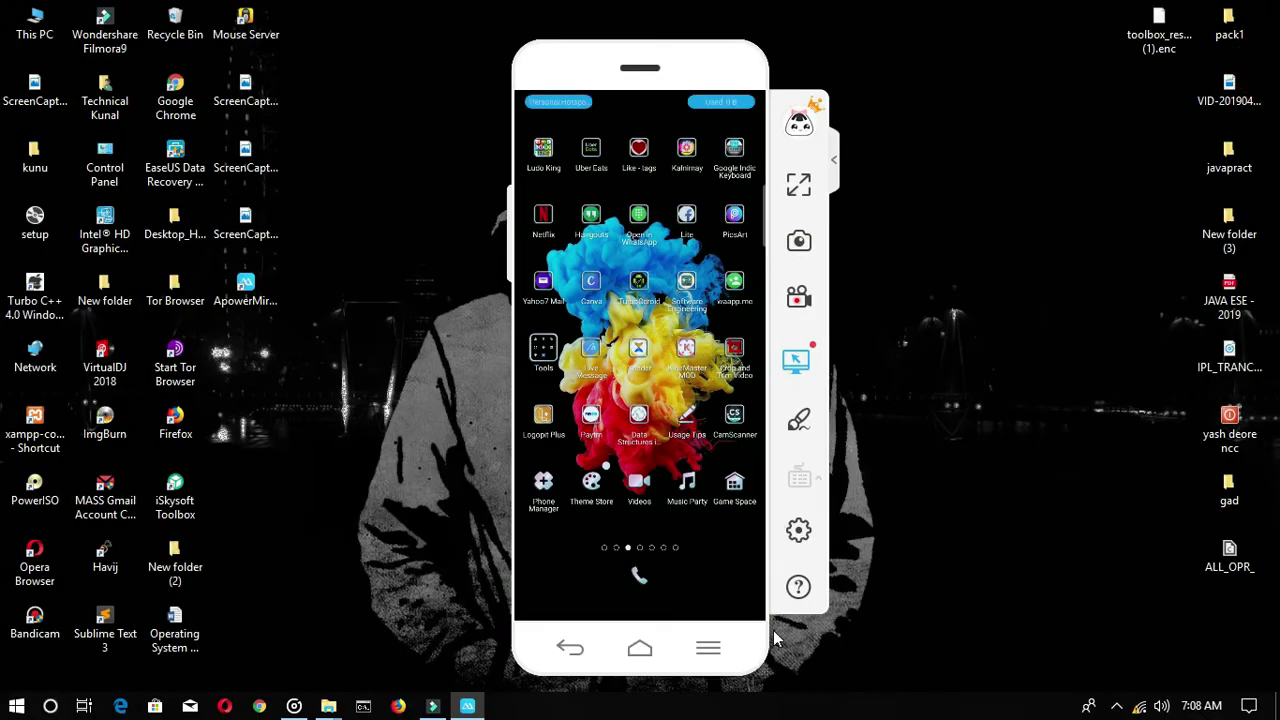
Reposition the phone mirror window sideways on the desktop.
left_click(703, 65)
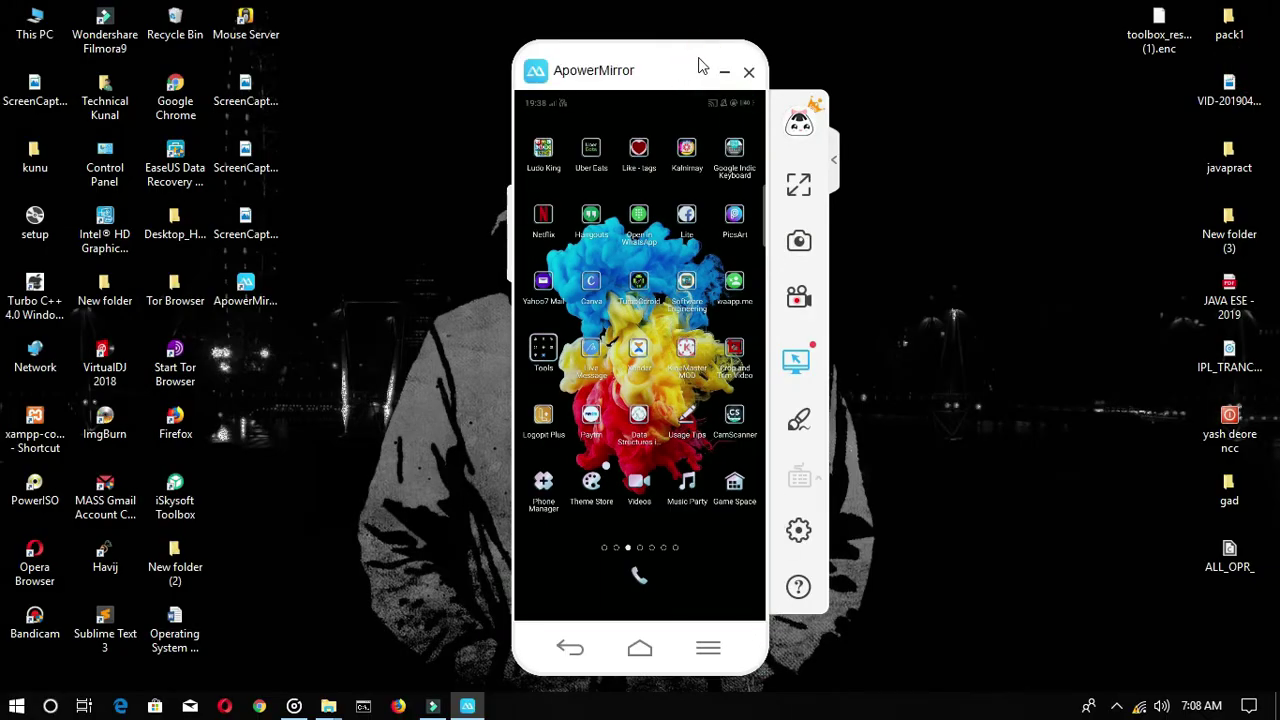
left_click_drag(634, 54, 566, 54)
left_click(590, 28)
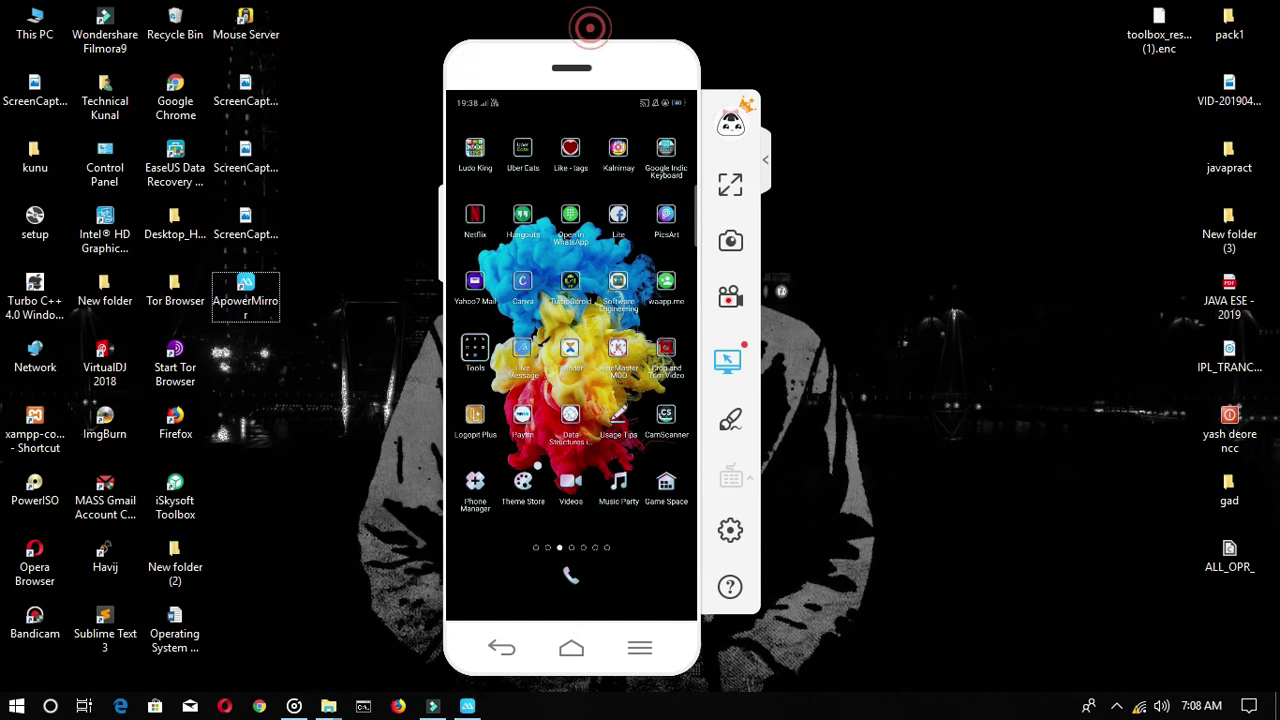
left_click(695, 668)
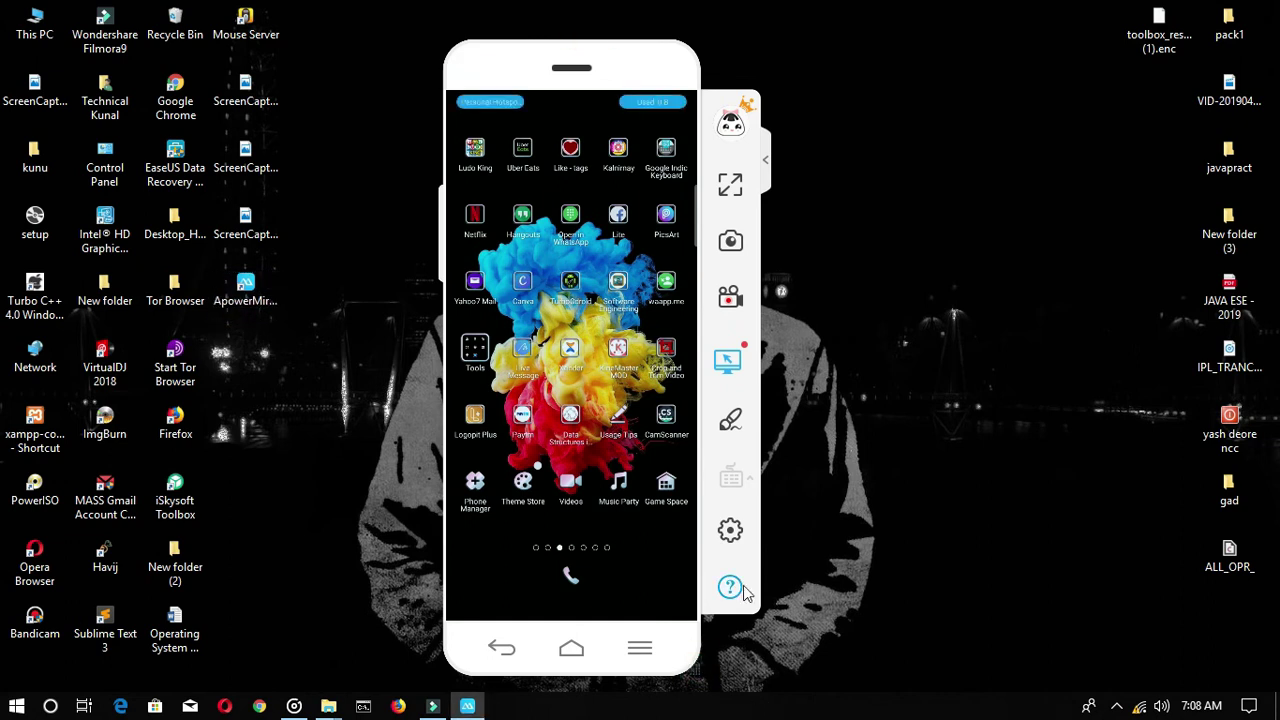
Review the Display settings of ApowerMirror and return to the mirrored phone's home screen.
left_click(729, 528)
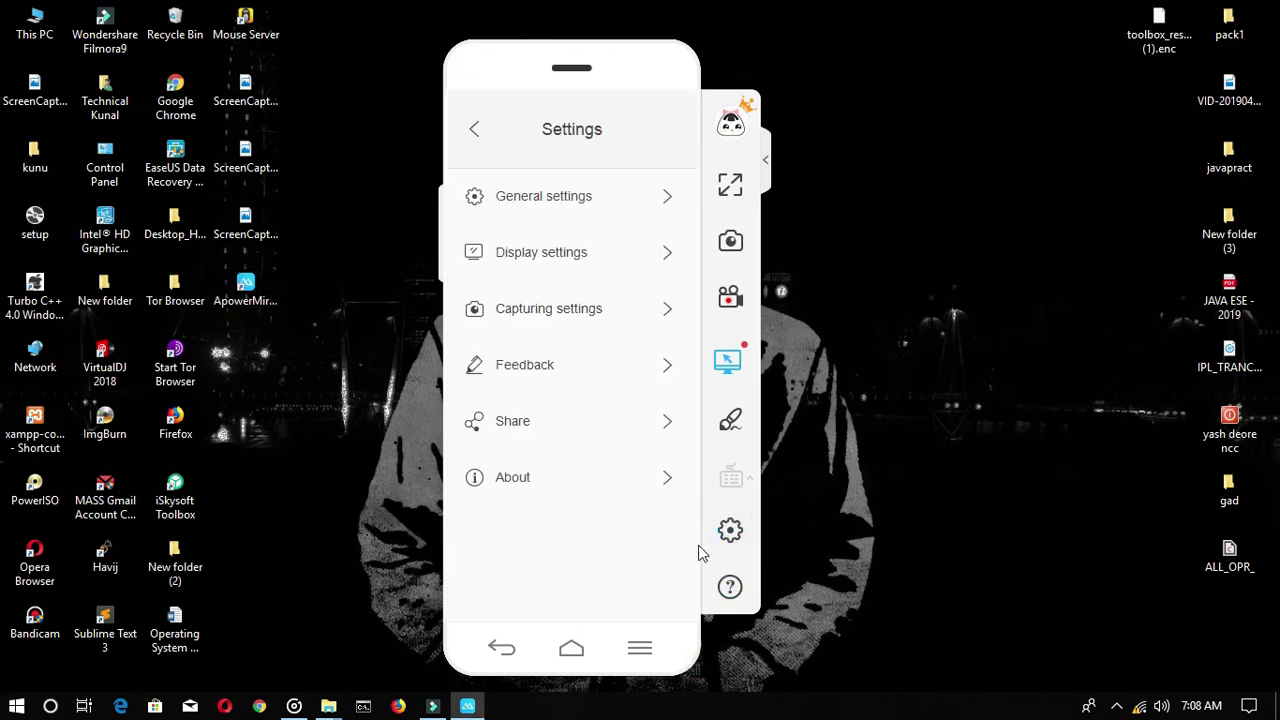
left_click(551, 253)
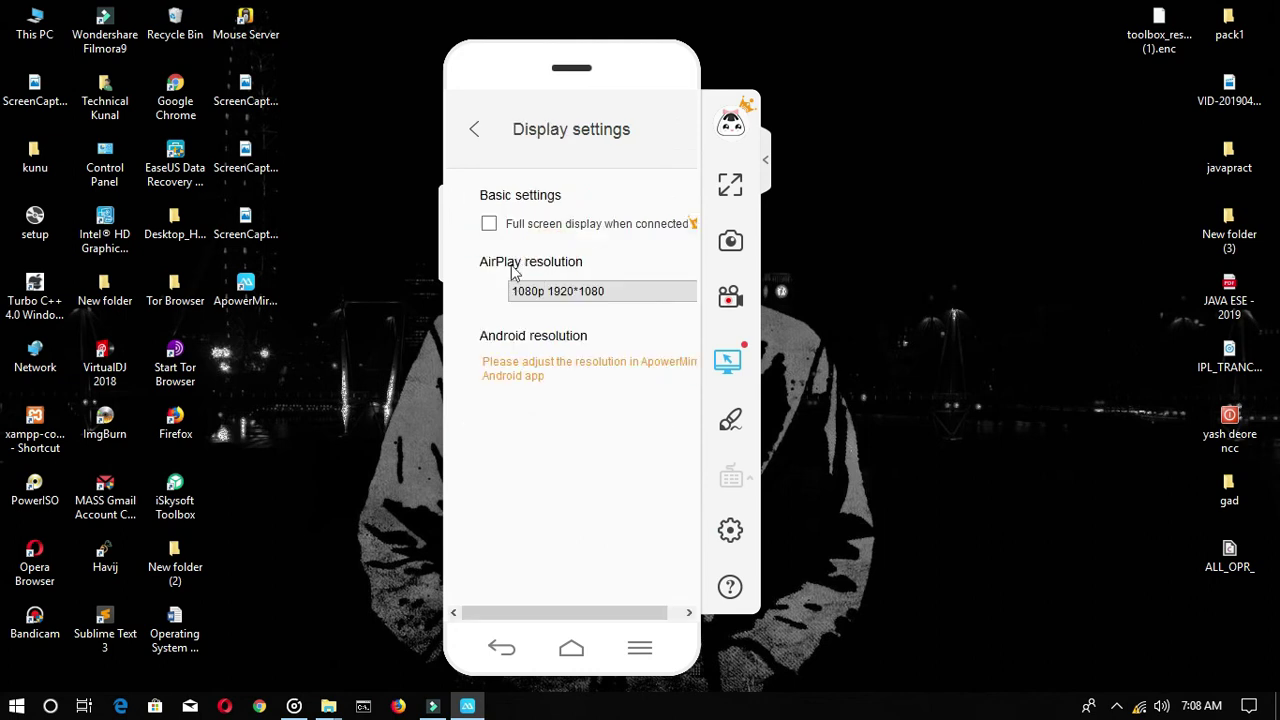
left_click(505, 651)
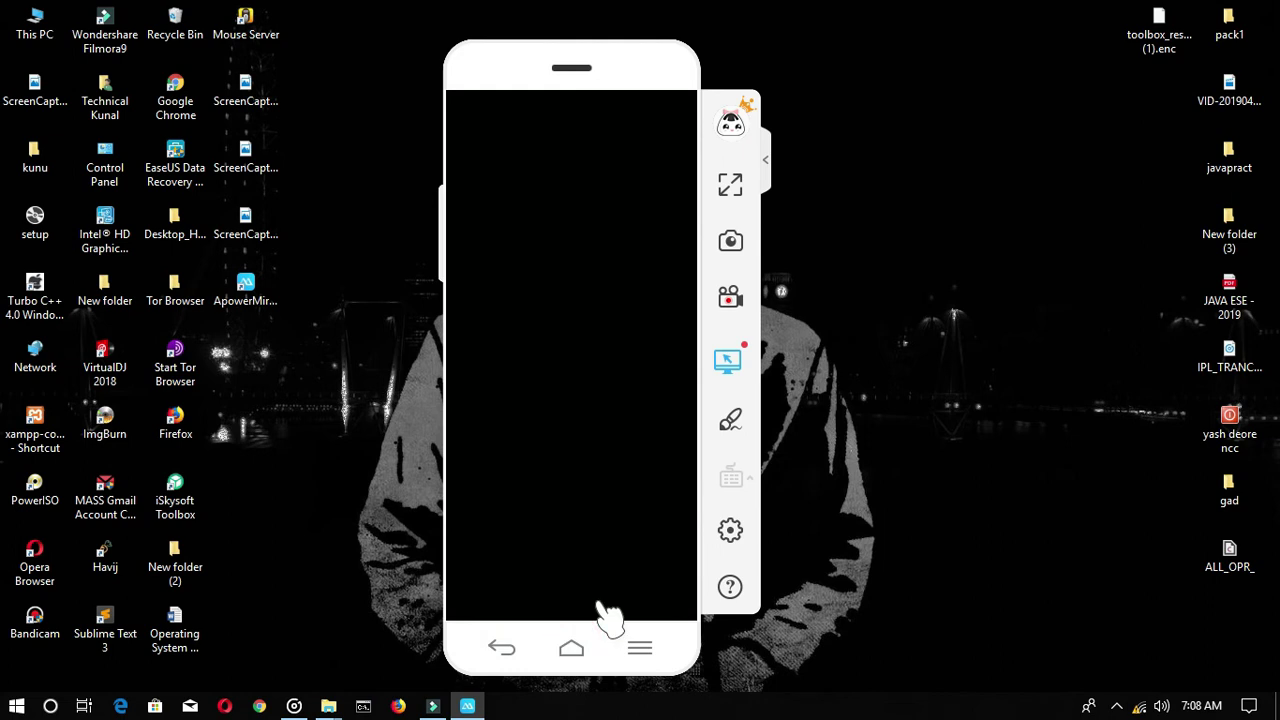
left_click(572, 652)
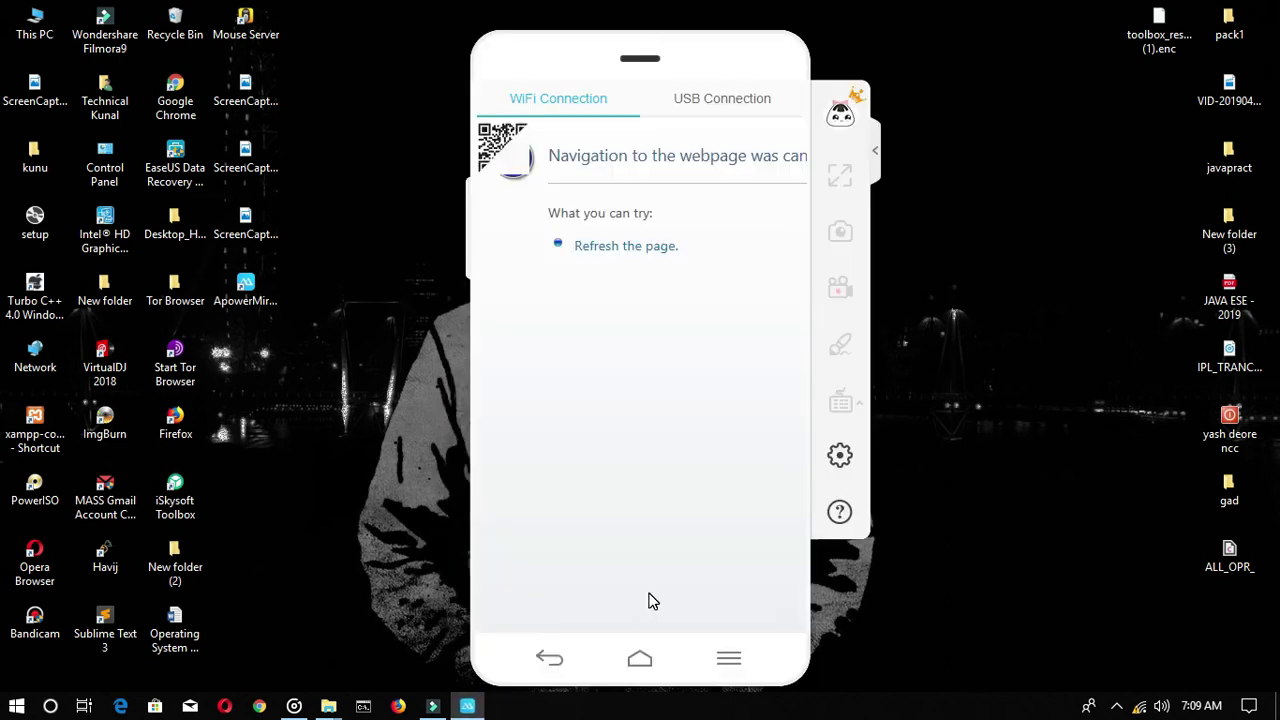
Close the ApowerMirror window with the Minimize to system tray option.
left_click(786, 60)
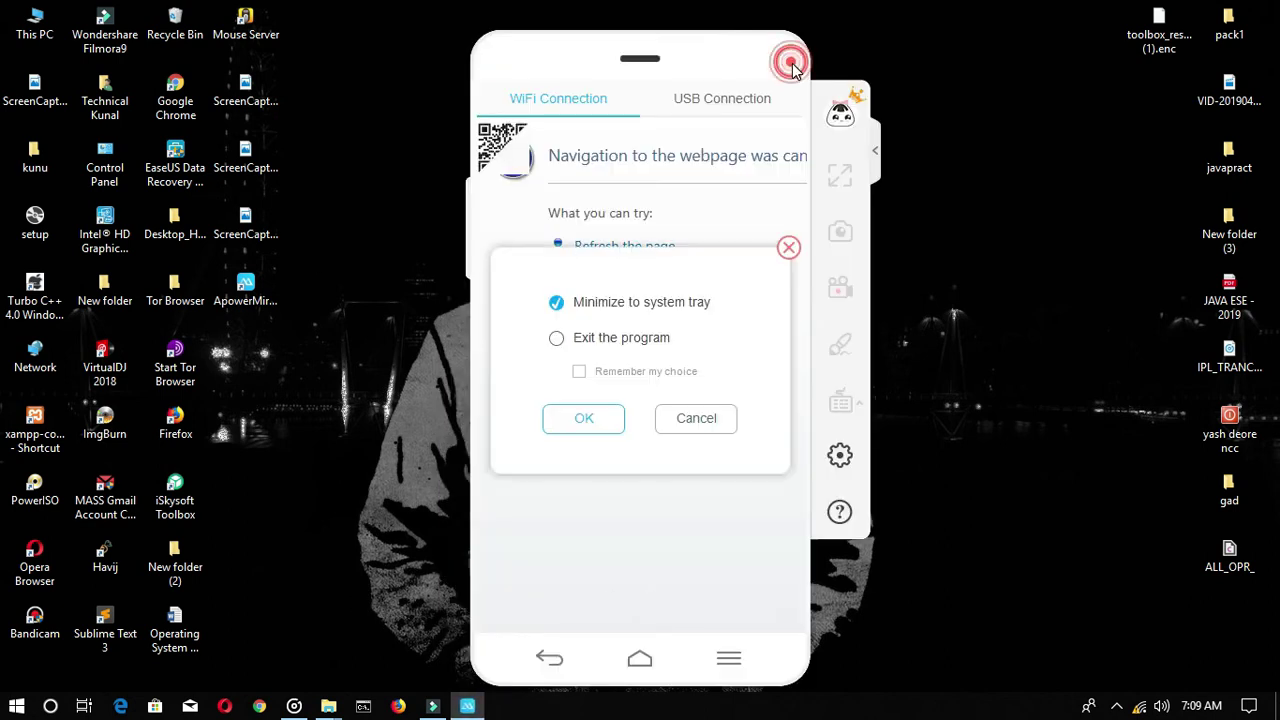
left_click(613, 420)
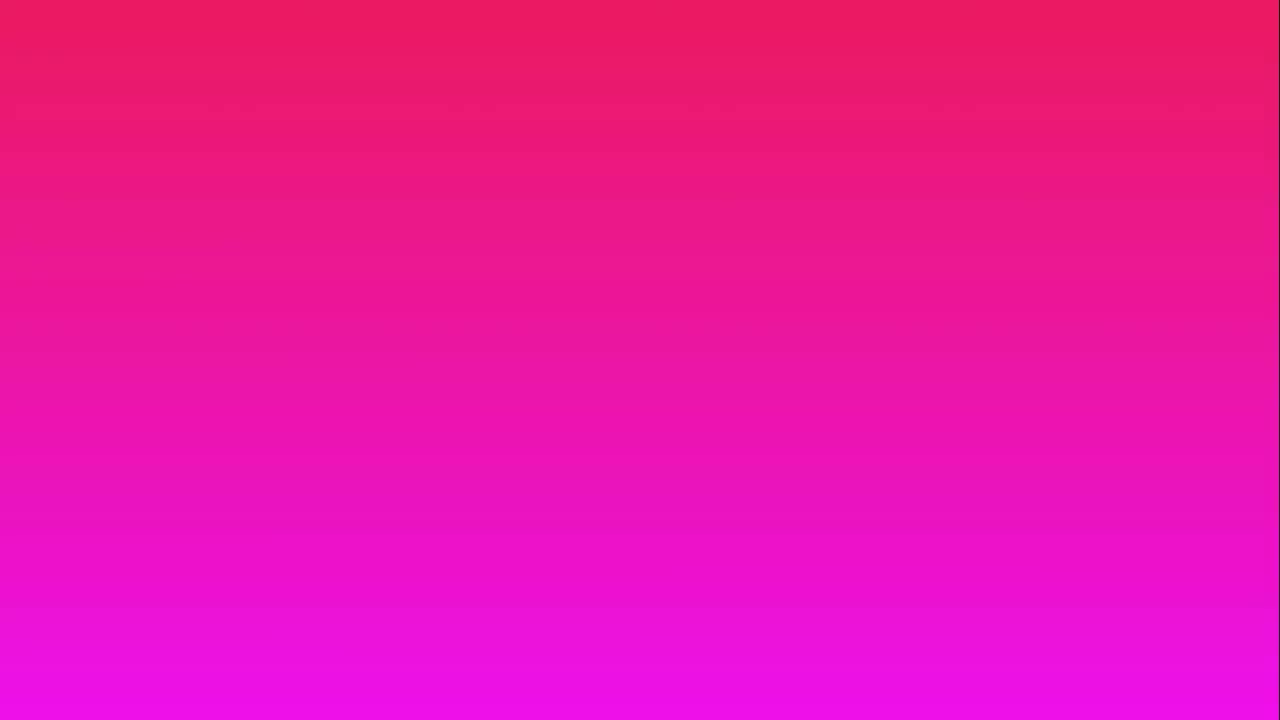